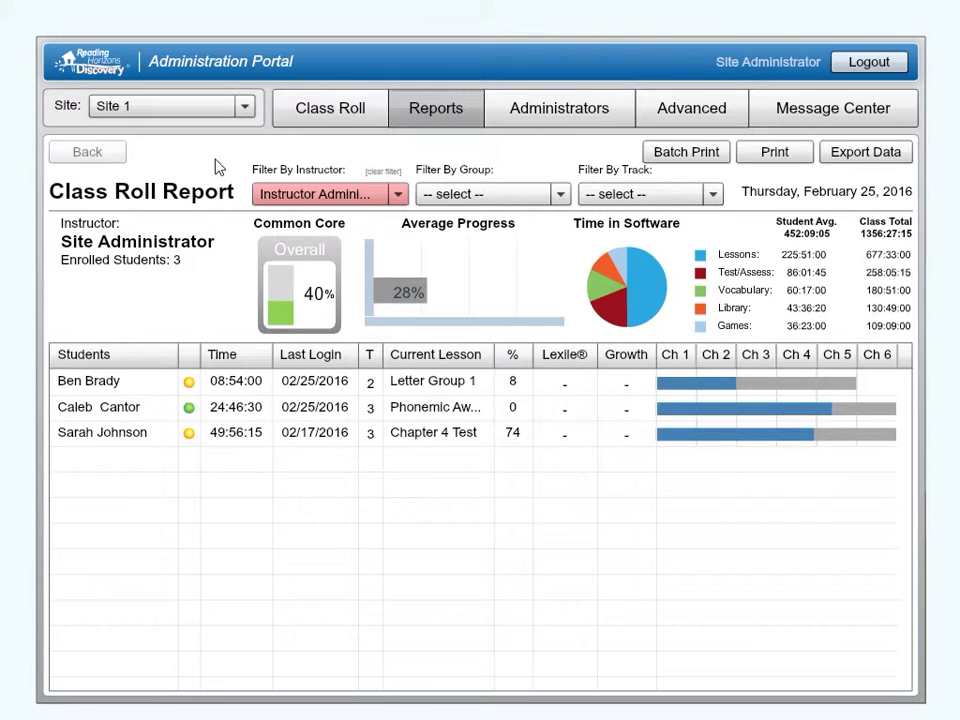
Clear the instructor filter on the Class Roll Report, and inspect the Time in Software chart and the status colour legend.
click(397, 176)
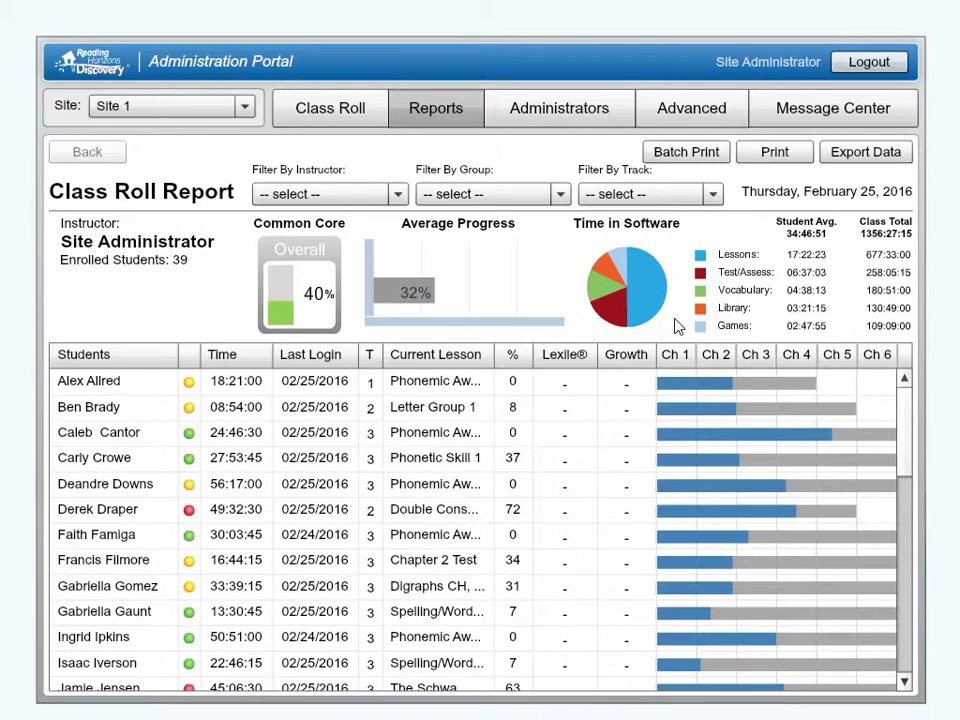
mouse_move(613, 313)
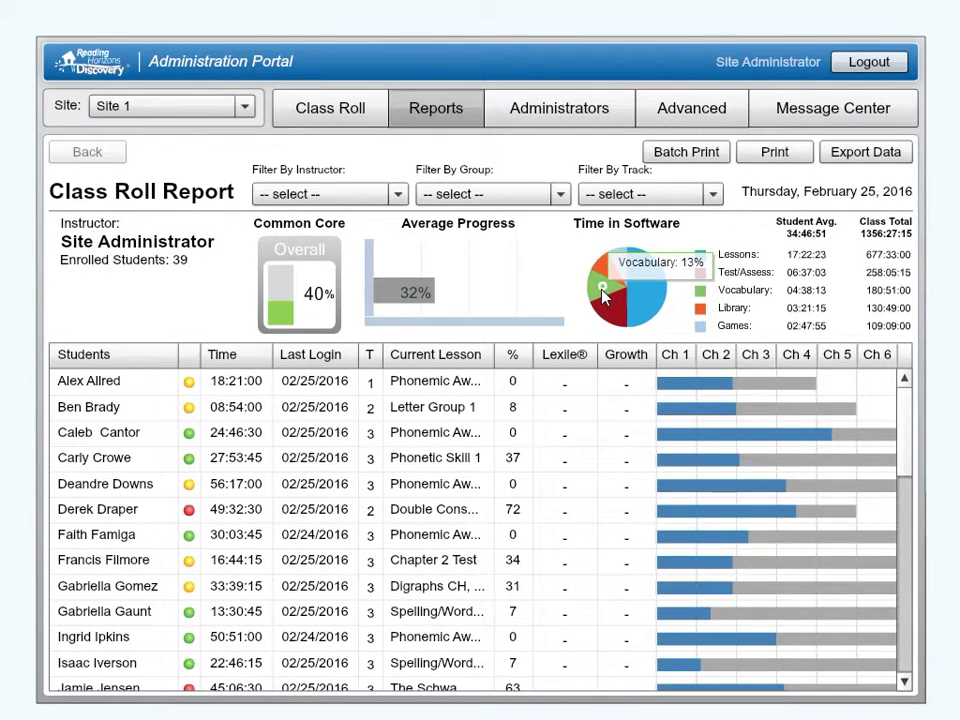
mouse_move(613, 275)
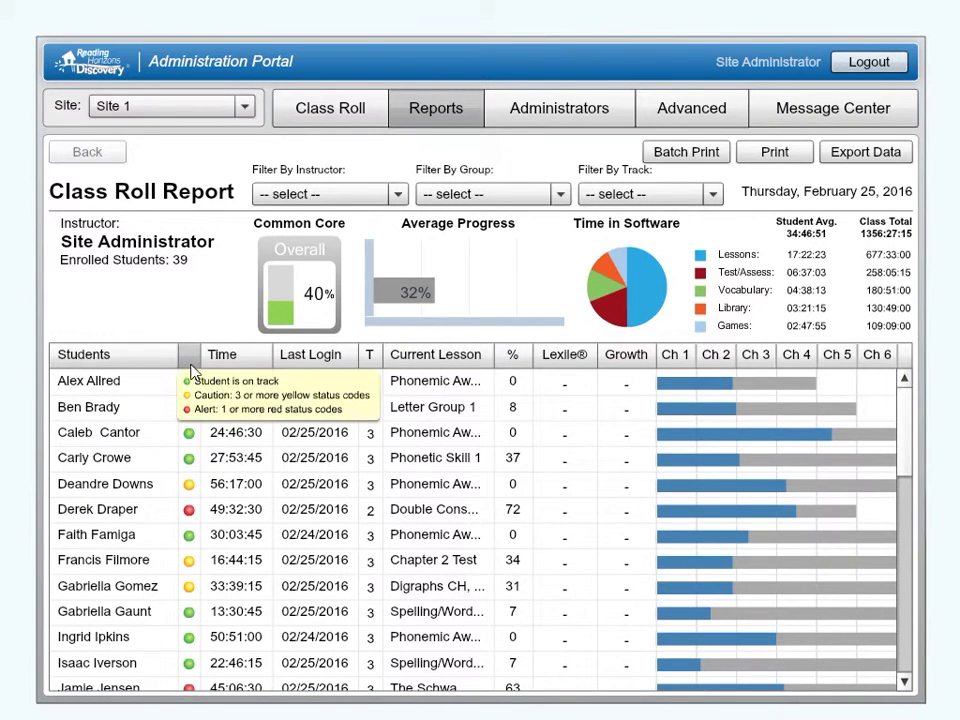
mouse_move(192, 370)
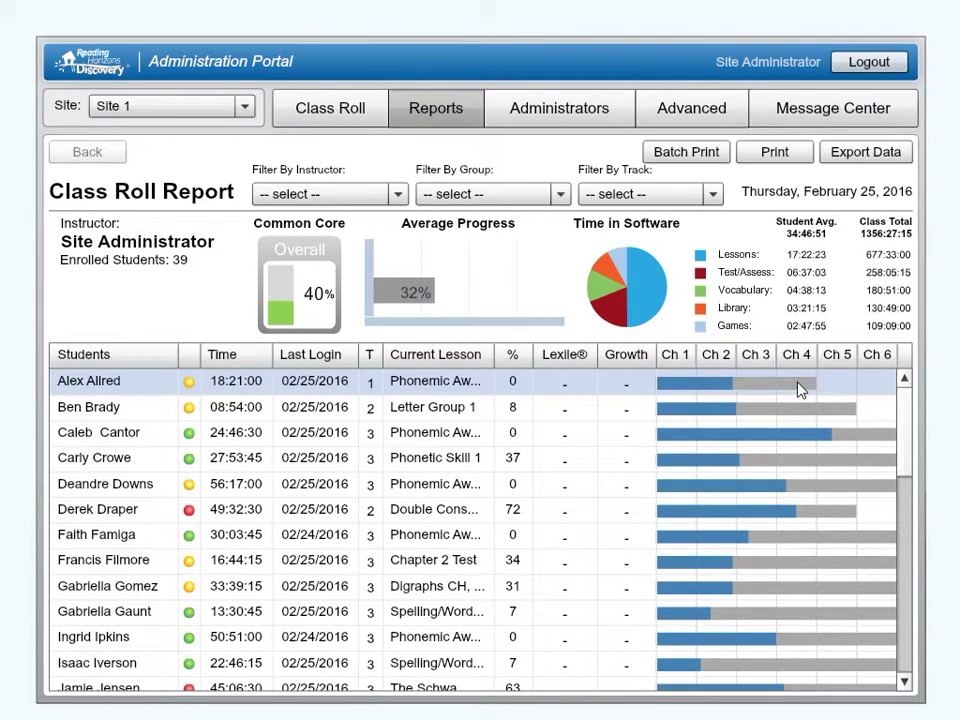
Open the Student Summary of the fourth student on the class roll and view the list of other students available.
click(727, 393)
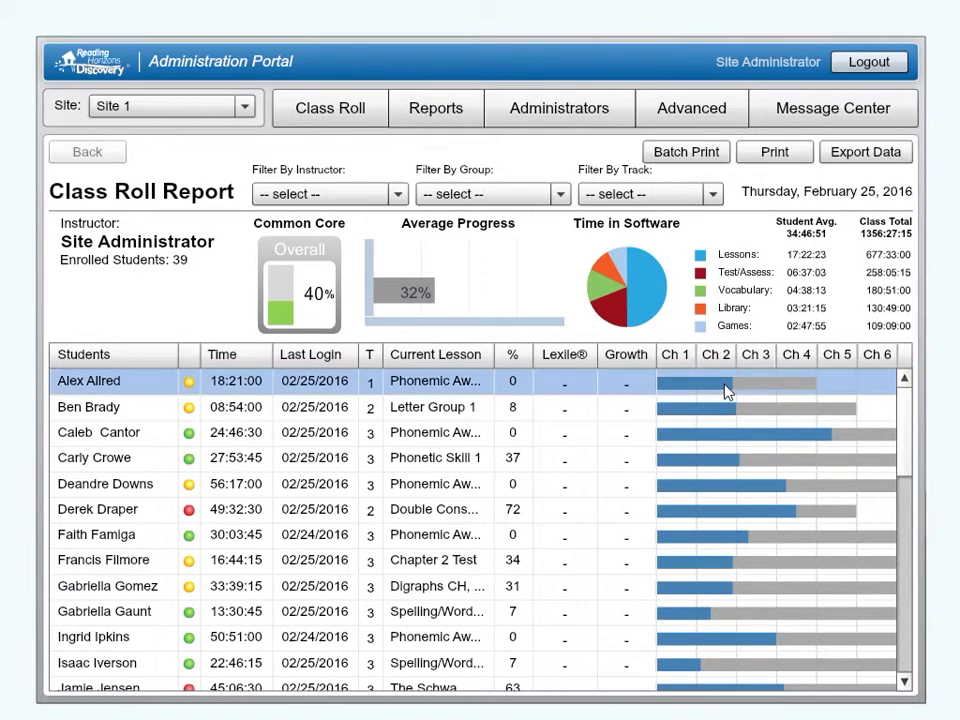
double_click(343, 462)
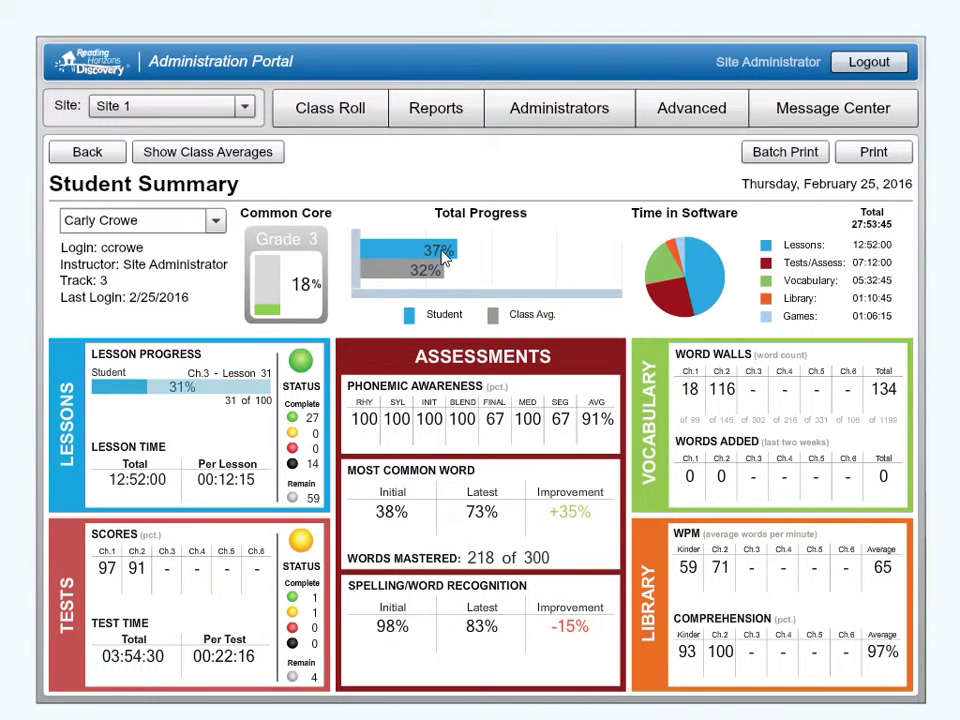
click(215, 221)
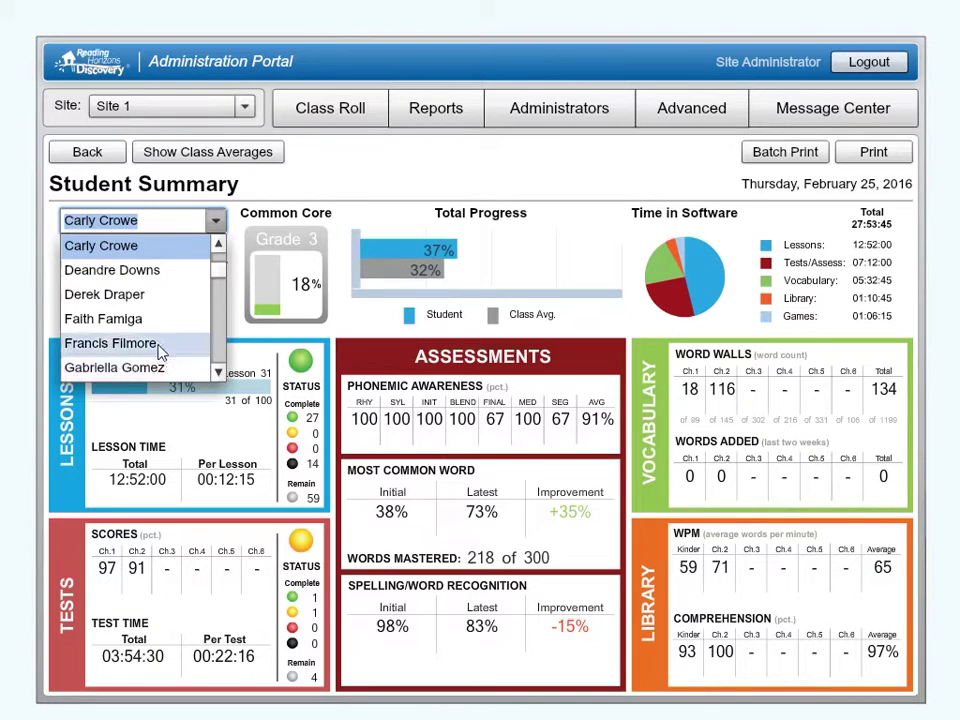
click(215, 221)
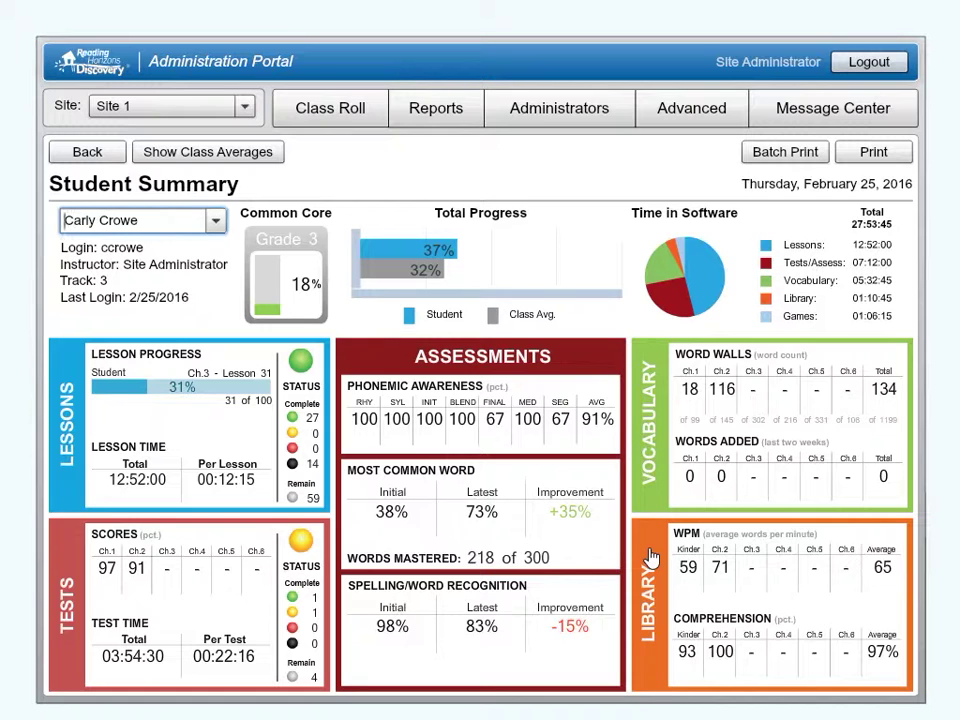
Open the Student Lesson Summary and review the Chapter 1, Chapter 2 and All Chapters results with the lesson status legend.
click(105, 422)
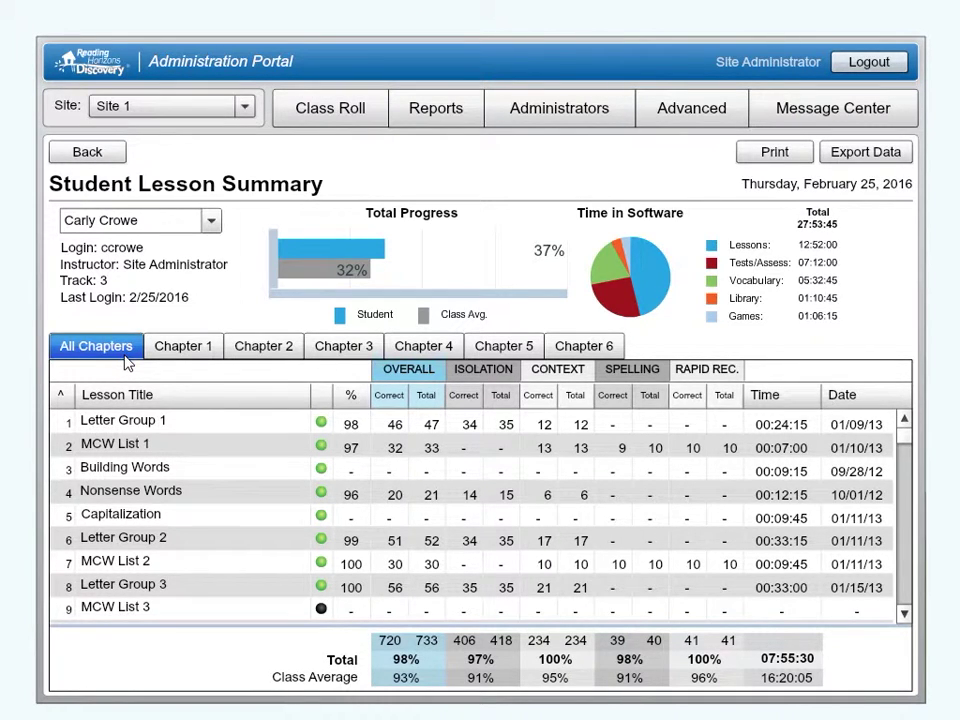
click(182, 350)
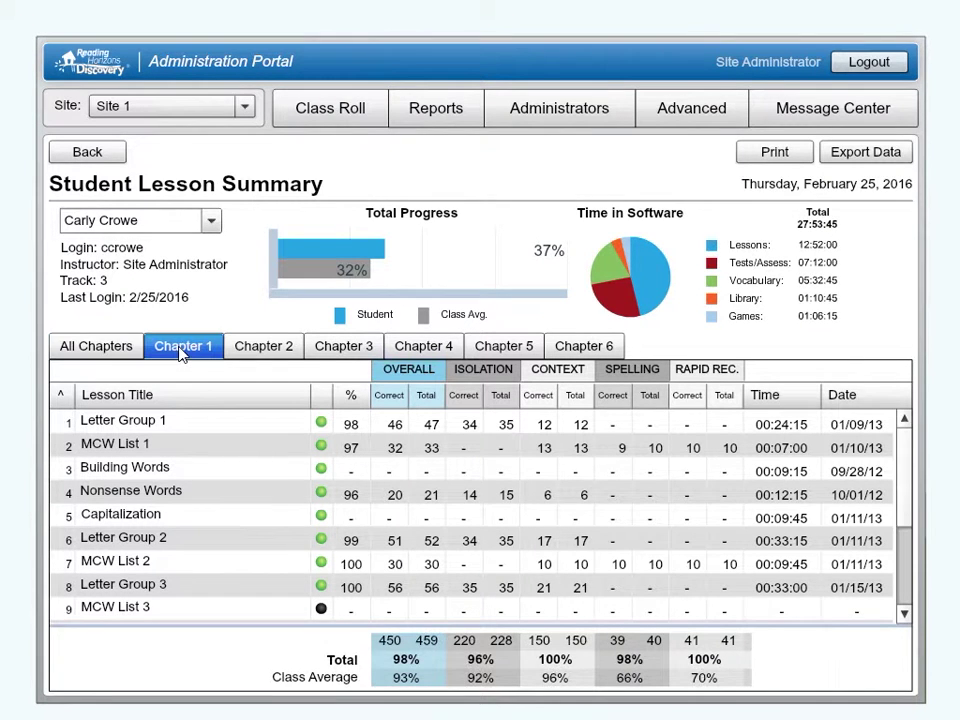
click(252, 350)
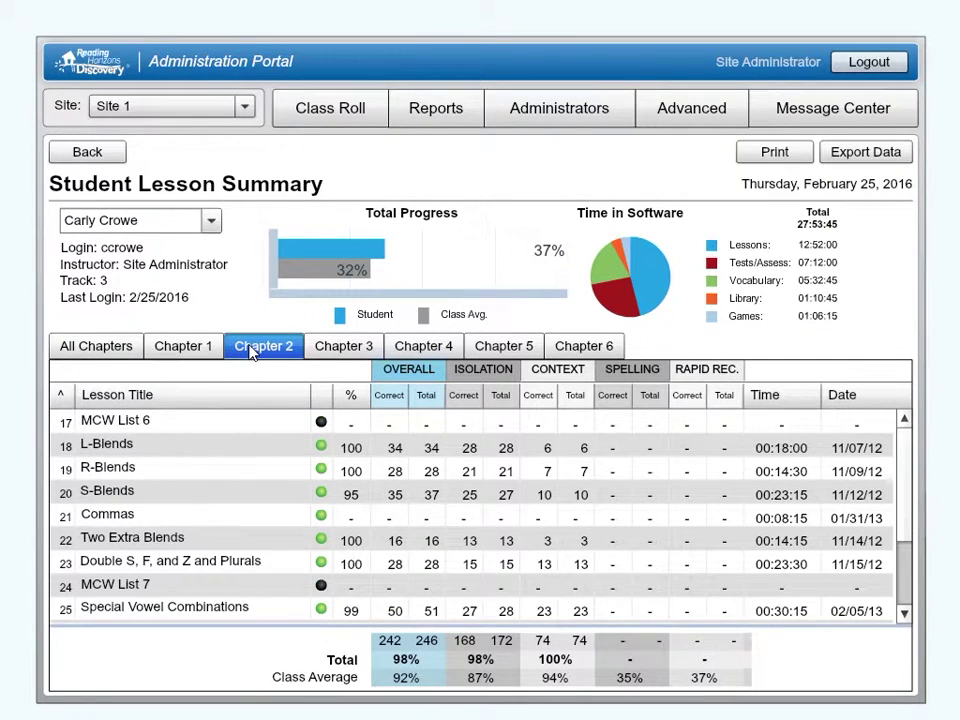
click(186, 356)
click(124, 358)
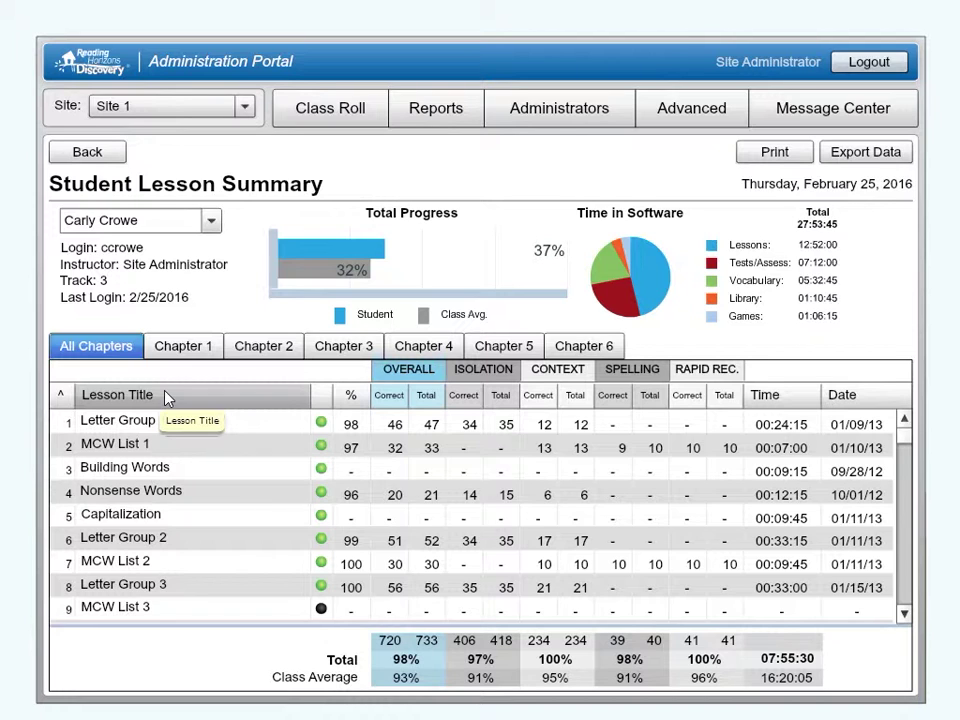
mouse_move(318, 398)
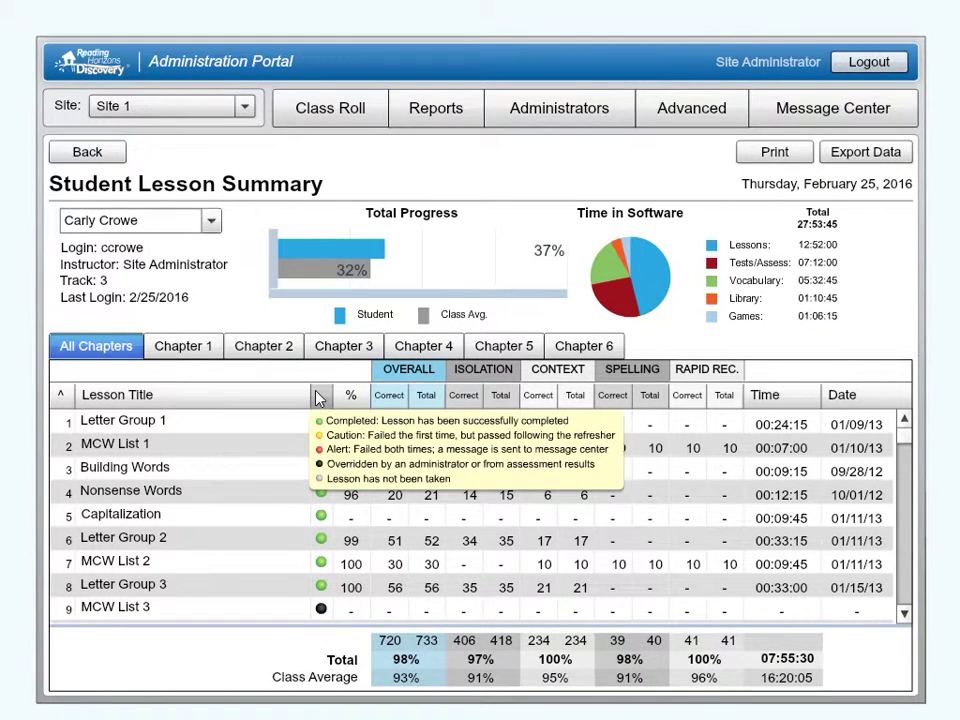
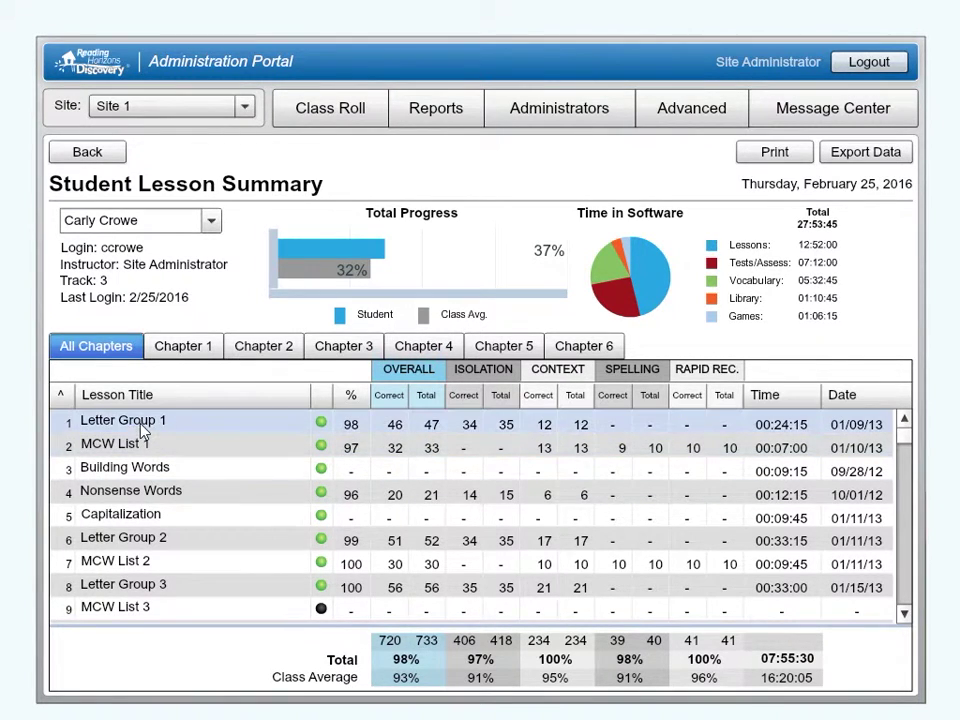
View the Class Lesson Summary for Letter Group 1 and its lesson list, and return to the Student Summary.
click(140, 420)
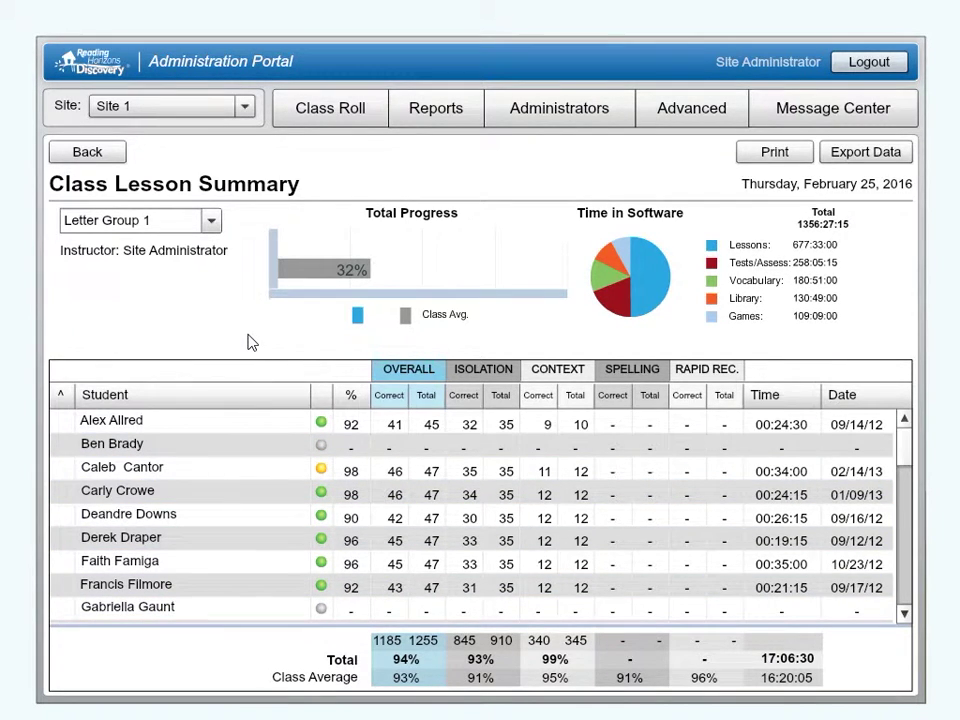
click(222, 229)
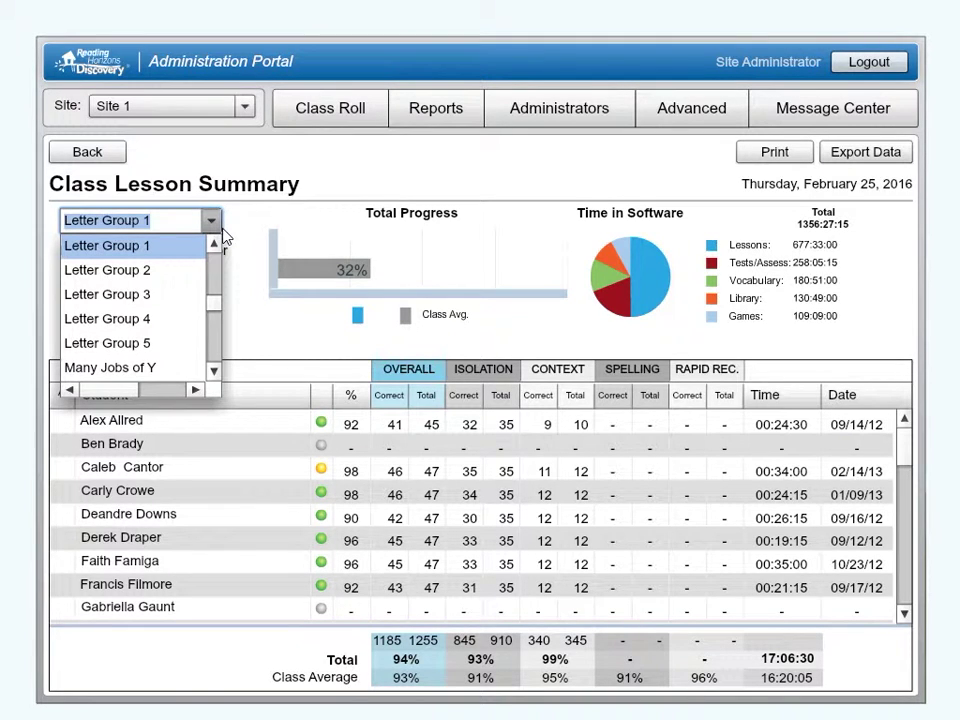
click(224, 234)
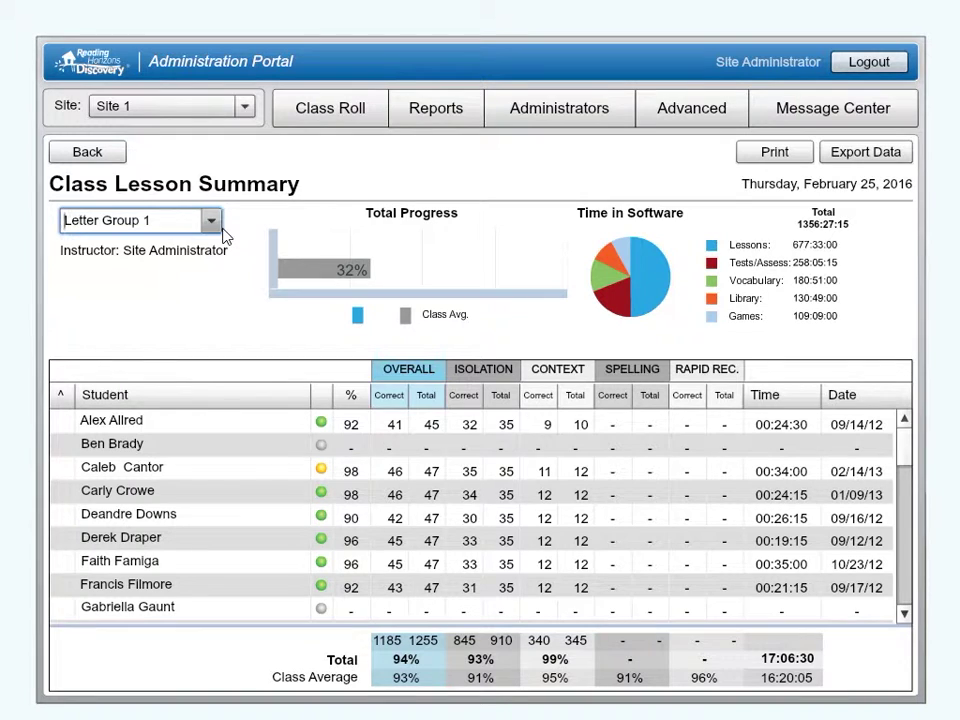
click(111, 154)
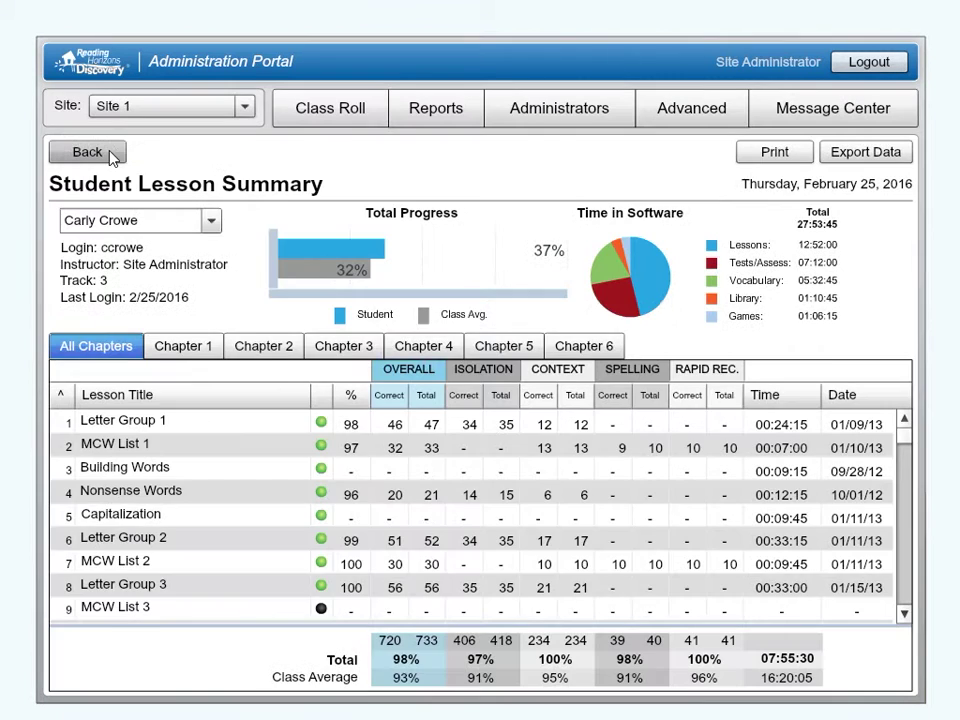
click(111, 155)
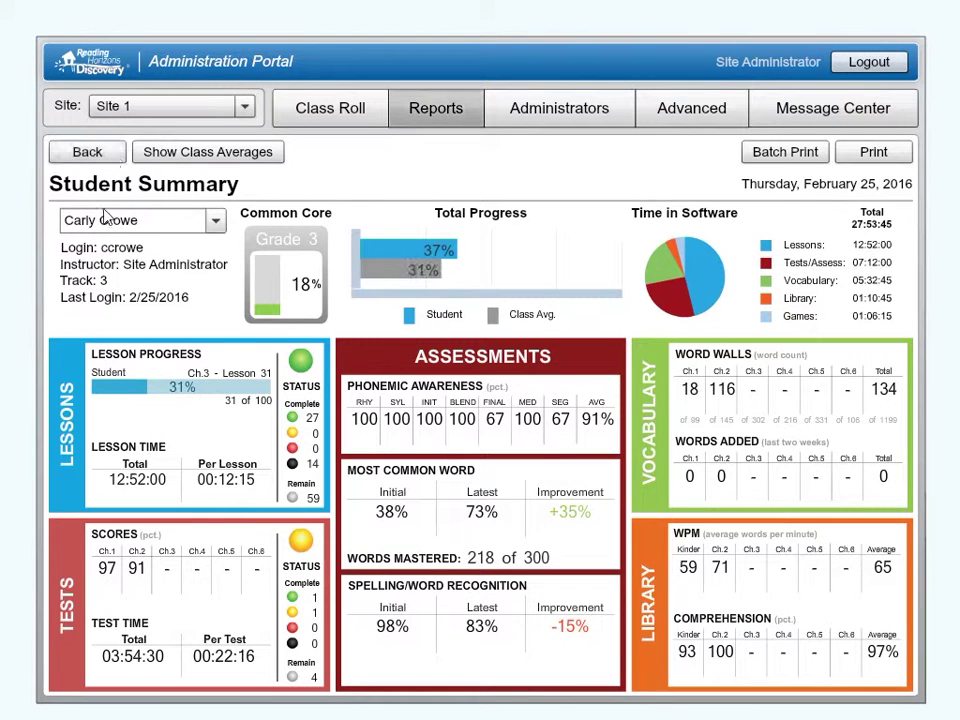
Open the Student Test Summary, view the class results for the Chapter 1 Test, and return to the student's tests.
click(160, 598)
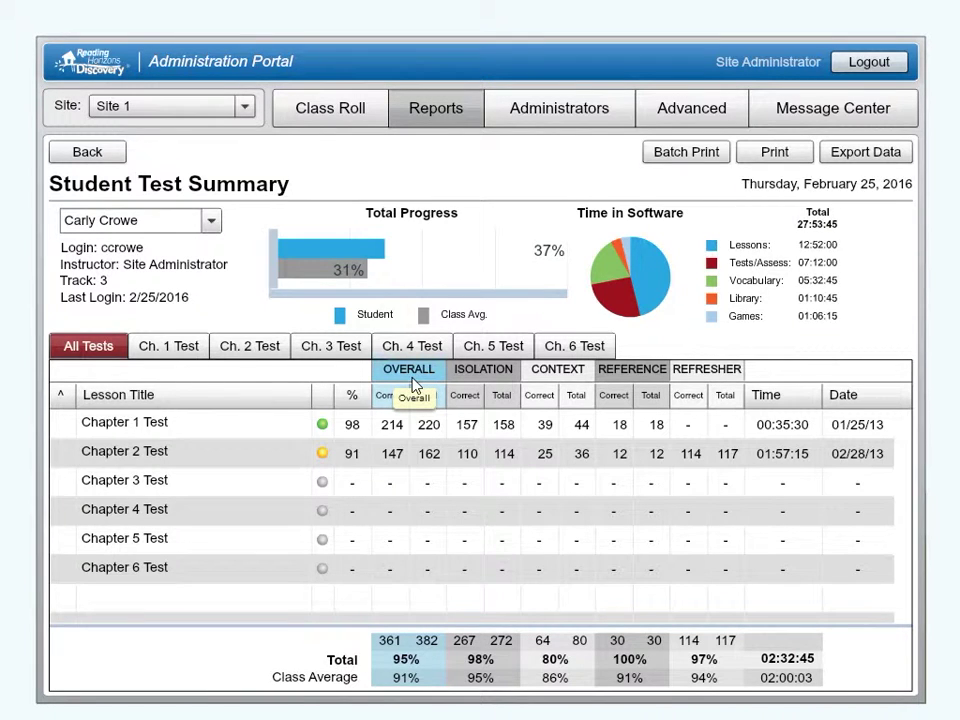
click(186, 426)
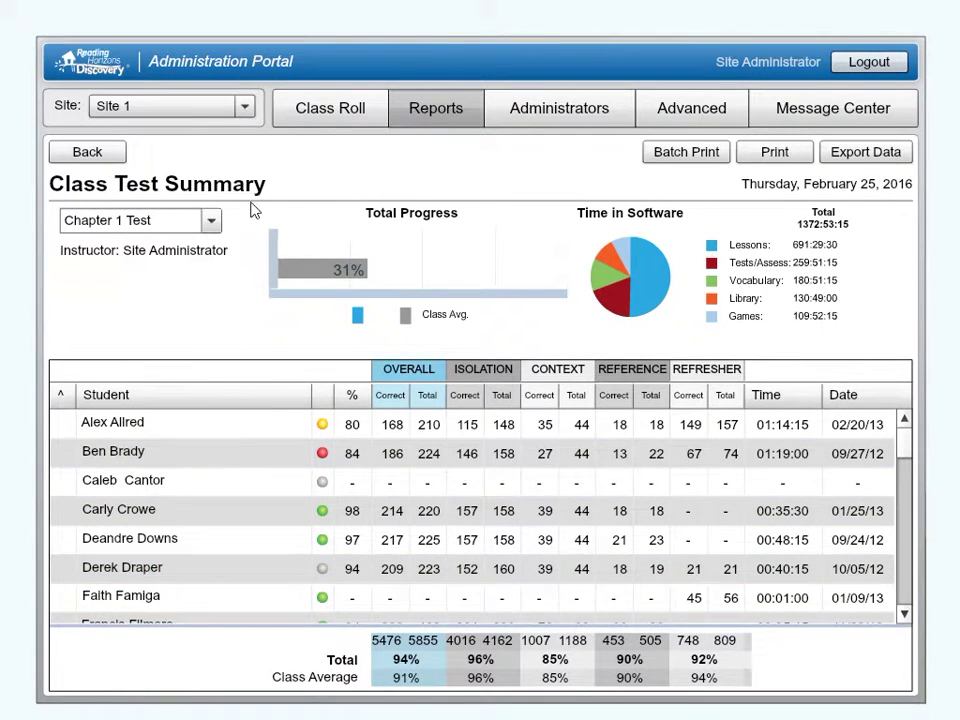
click(115, 160)
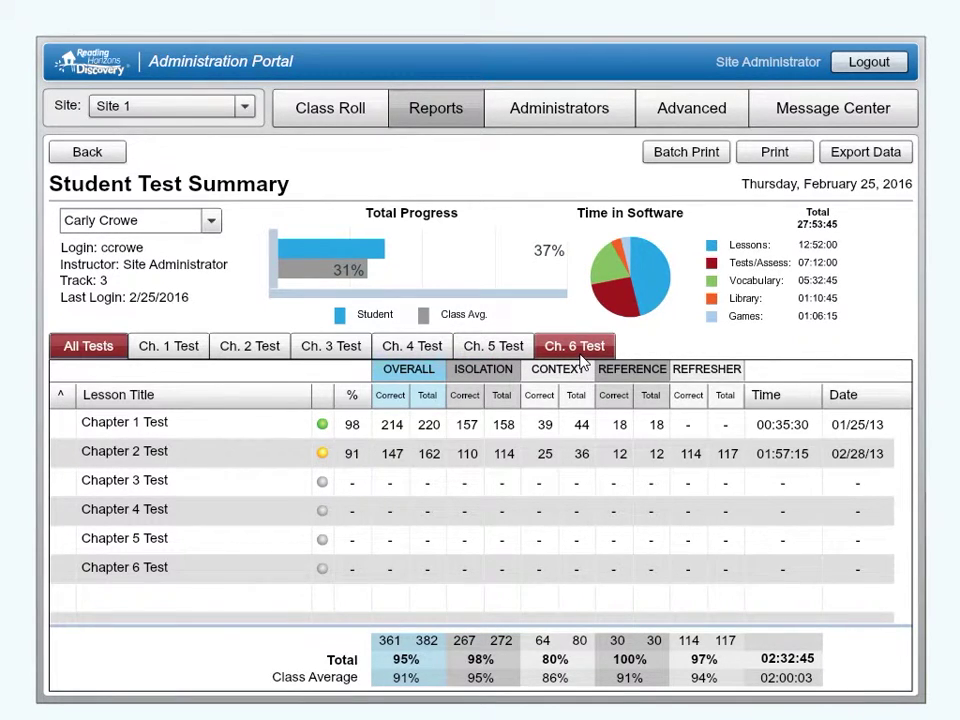
Browse the student list in the Student Test Summary, keeping the same student's test report.
click(212, 221)
click(210, 246)
click(213, 246)
click(176, 270)
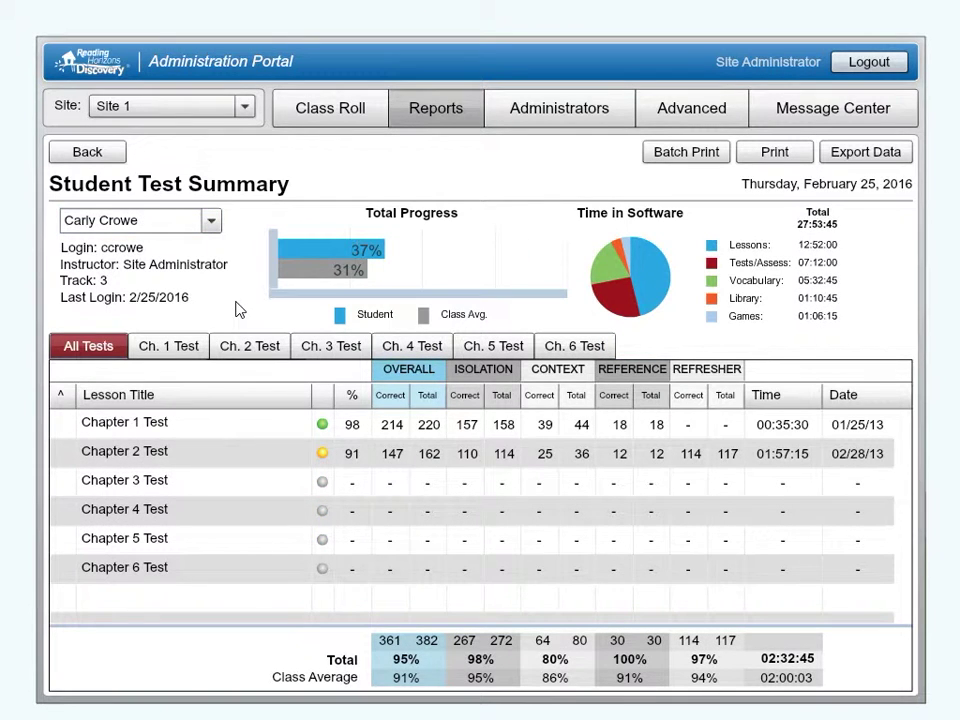
Open the Major Skill Summary for the Ch. 2 Test and examine its skills and status colour legend.
click(240, 360)
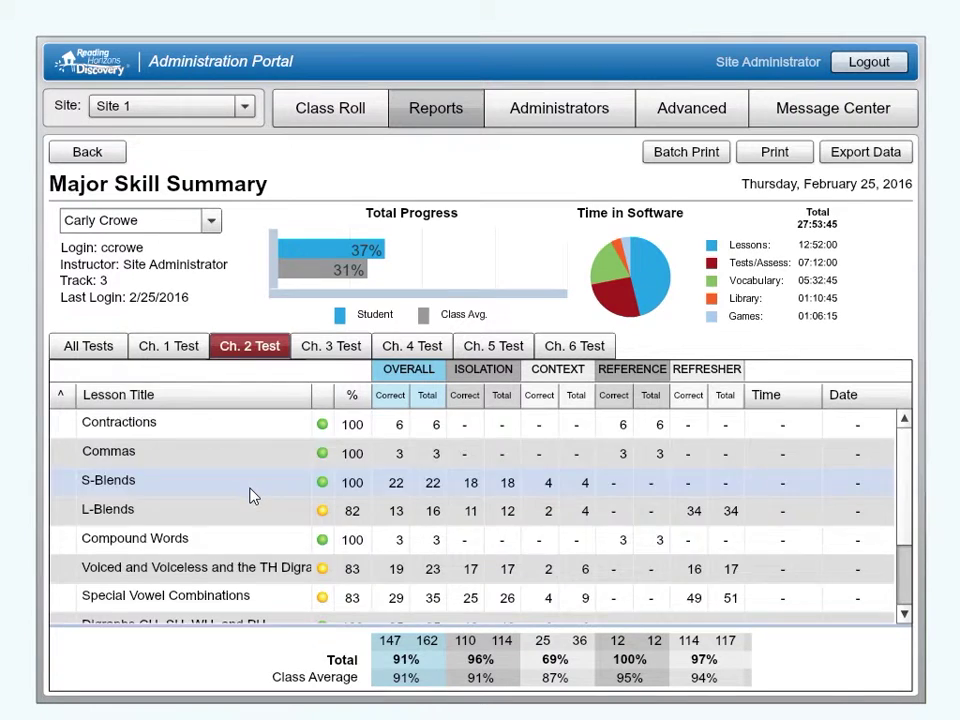
scroll(254, 497, down, 4)
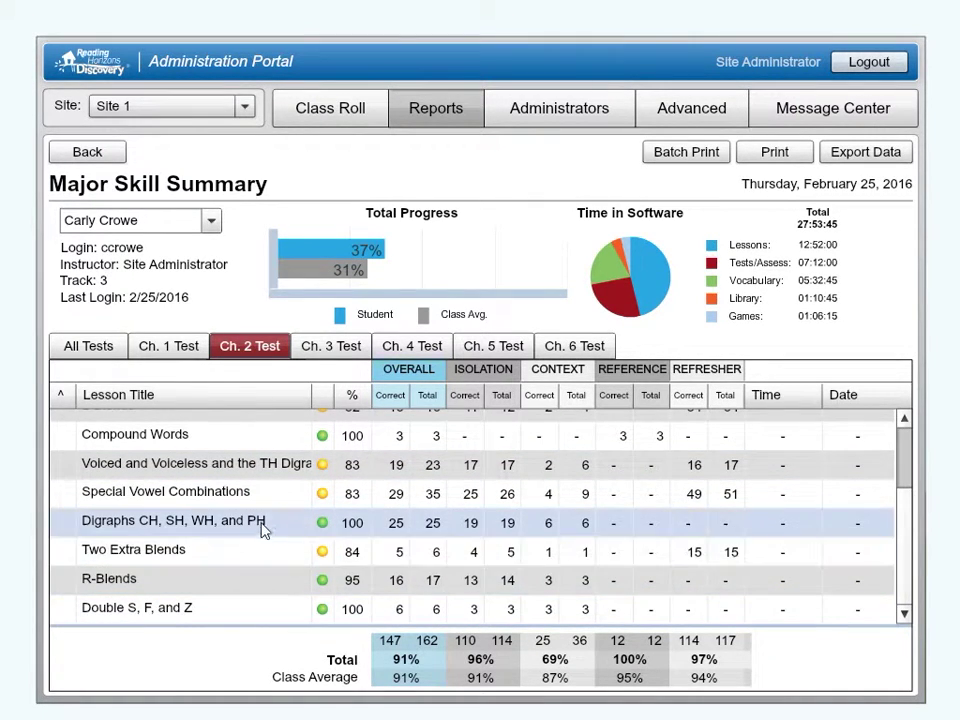
mouse_move(326, 399)
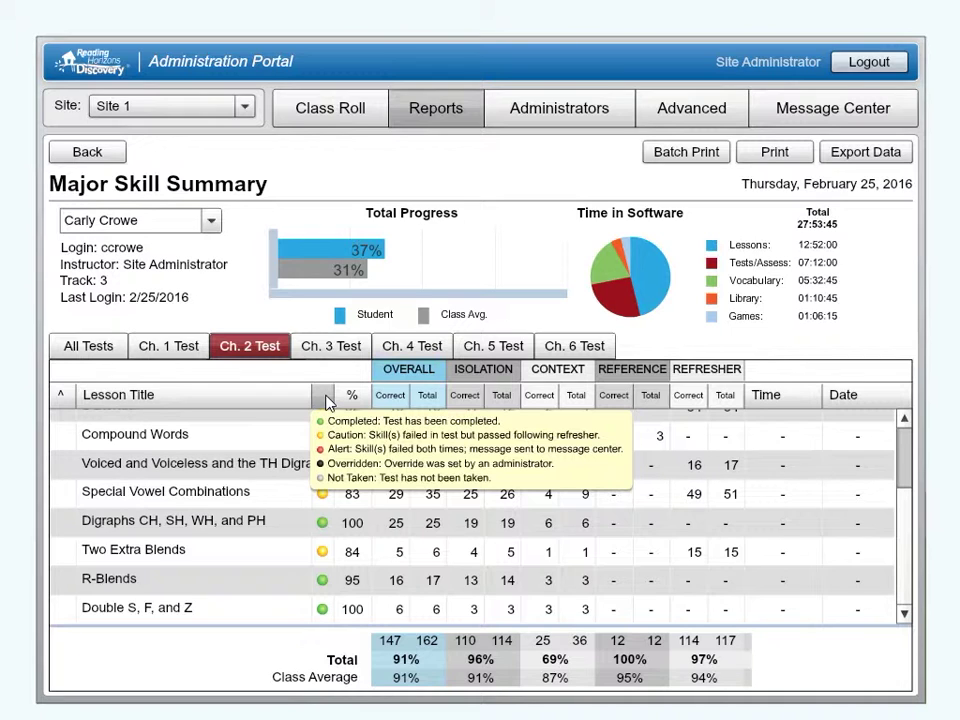
View the Minor Skill Summary for Digraphs CH, SH, WH, and PH, and return to the Student Summary.
click(277, 528)
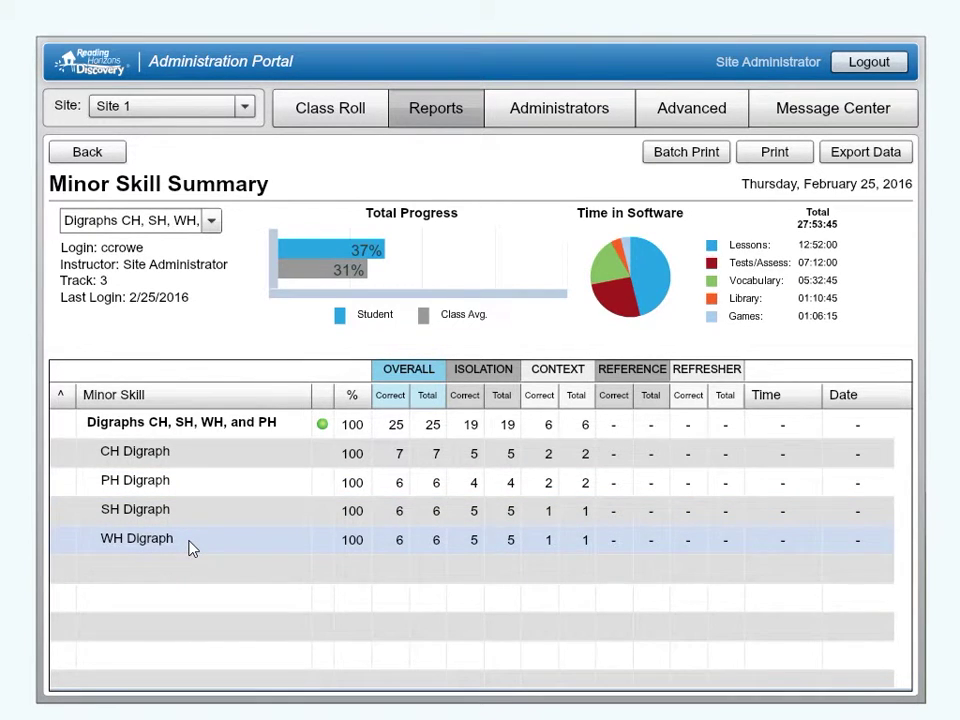
click(118, 156)
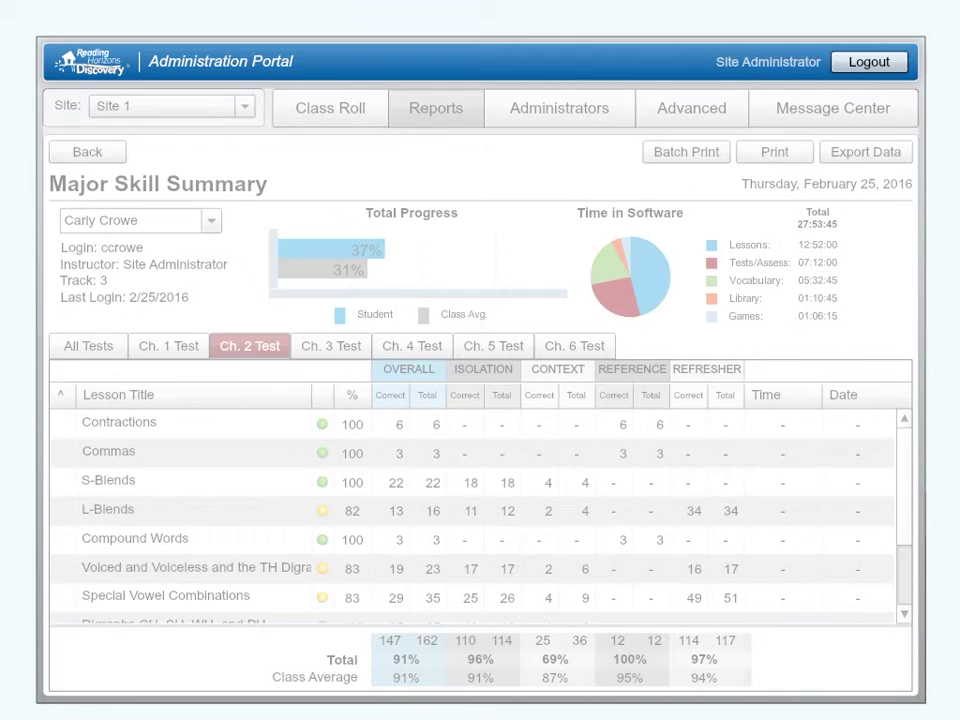
click(105, 154)
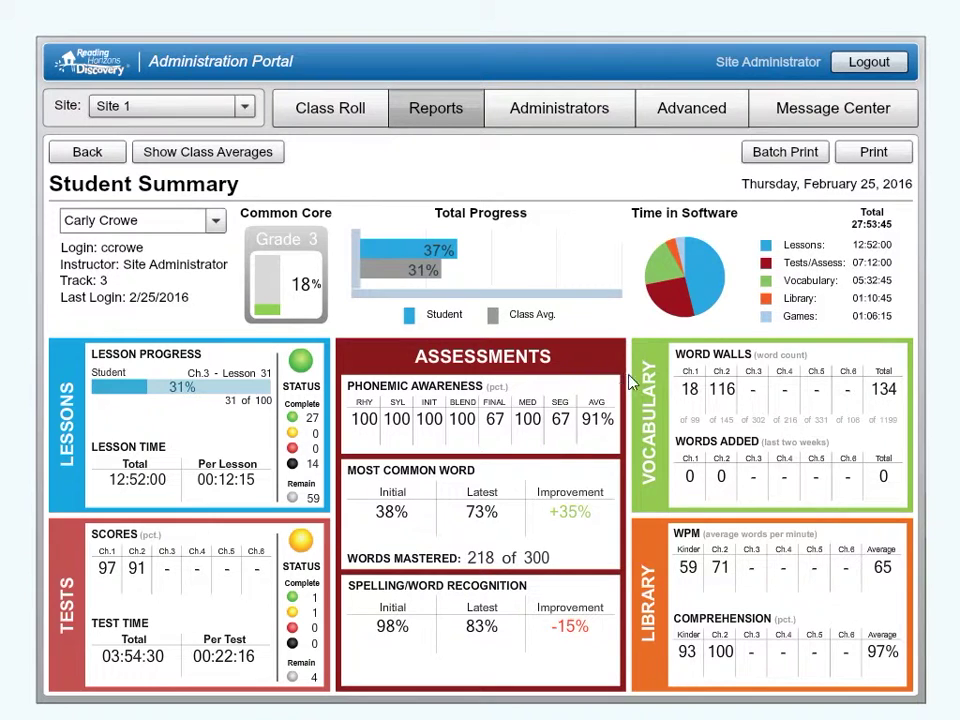
View the word wall results in the Student Vocab Summary and return to the Student Summary.
click(676, 415)
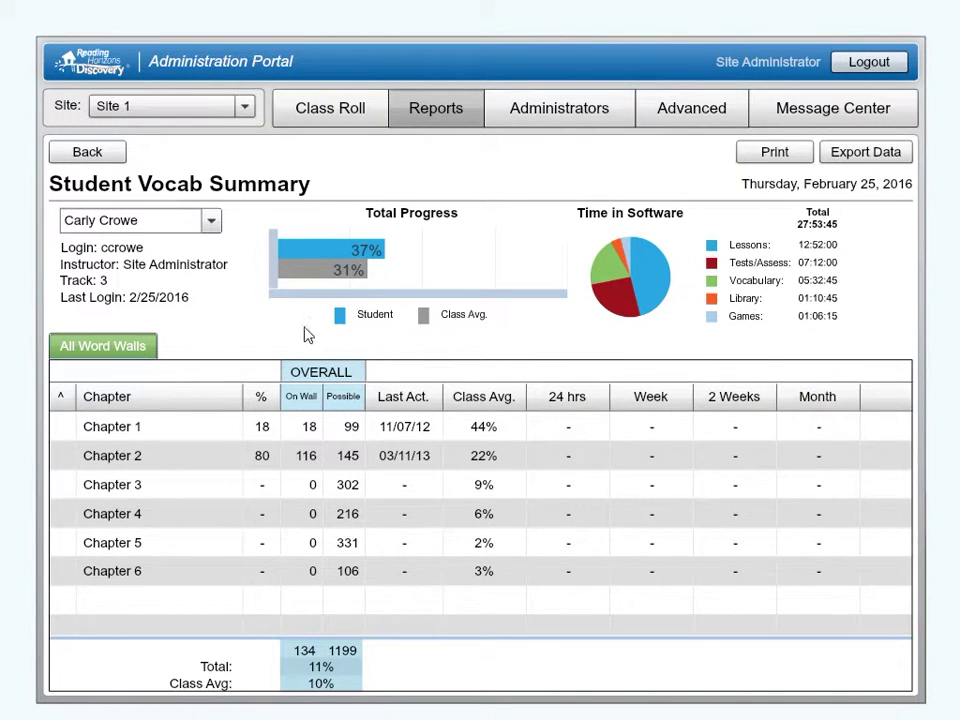
click(87, 156)
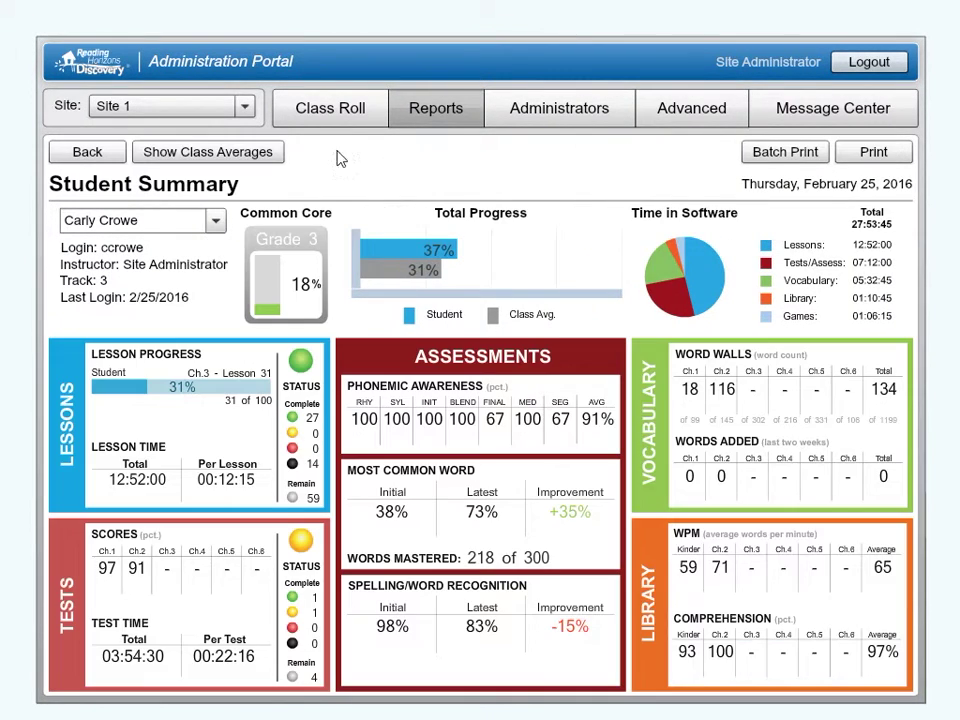
Open the Student Library Summary and review the Kinder, Chapter 2 and All Chapters story results.
click(647, 575)
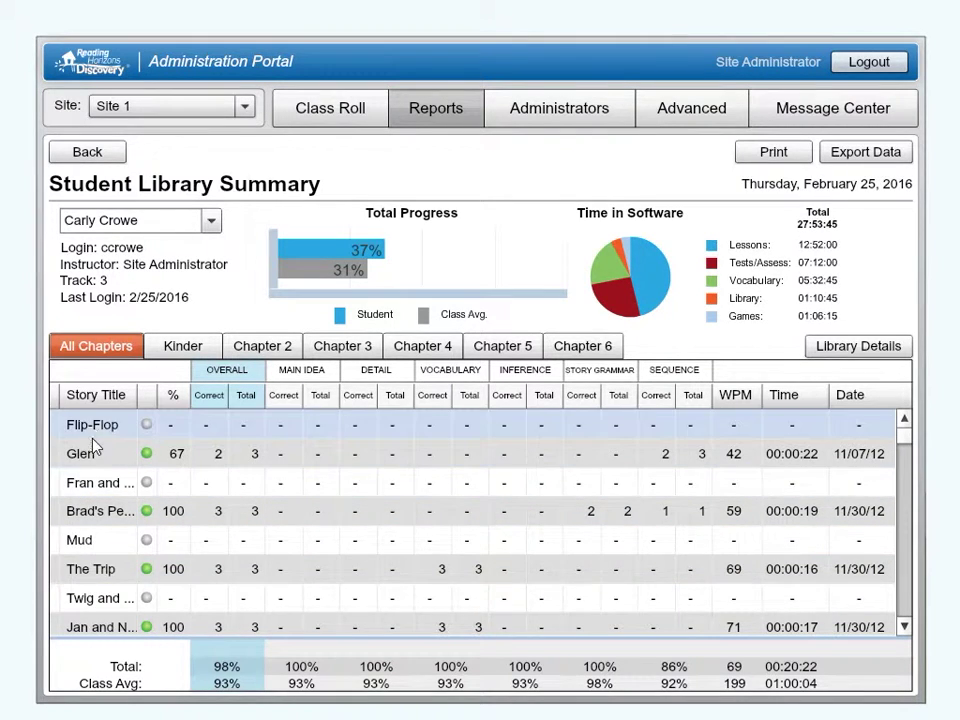
click(158, 348)
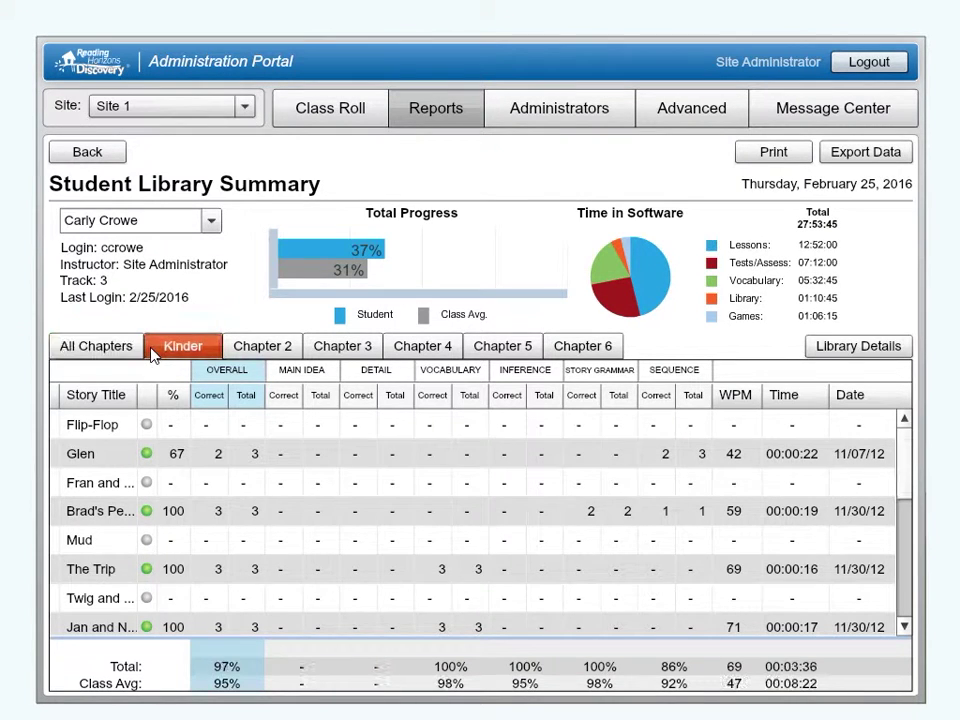
click(235, 350)
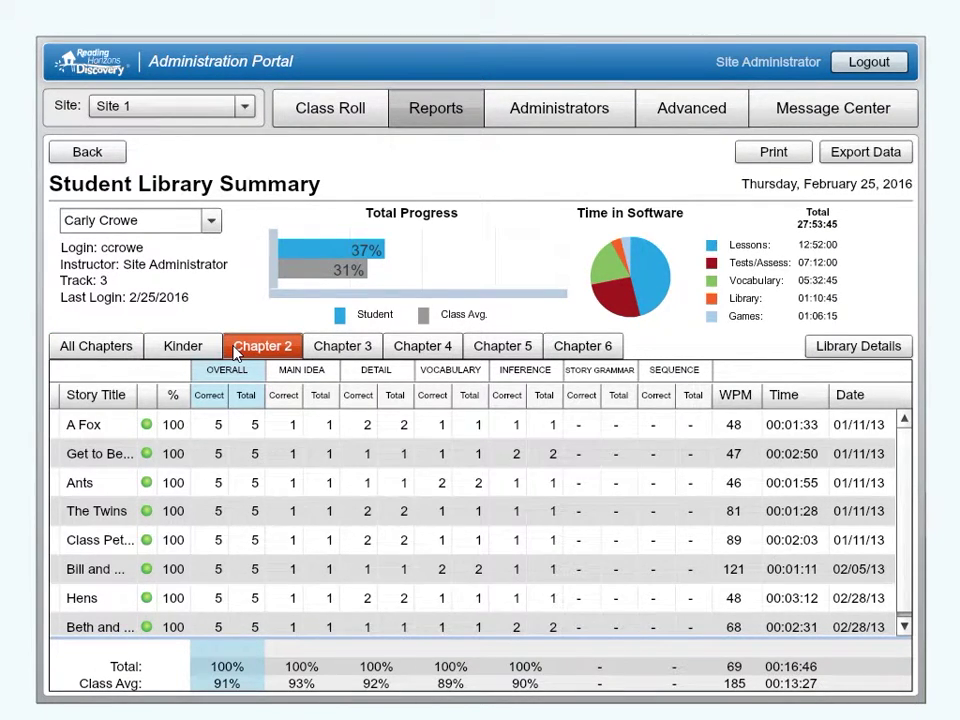
click(120, 352)
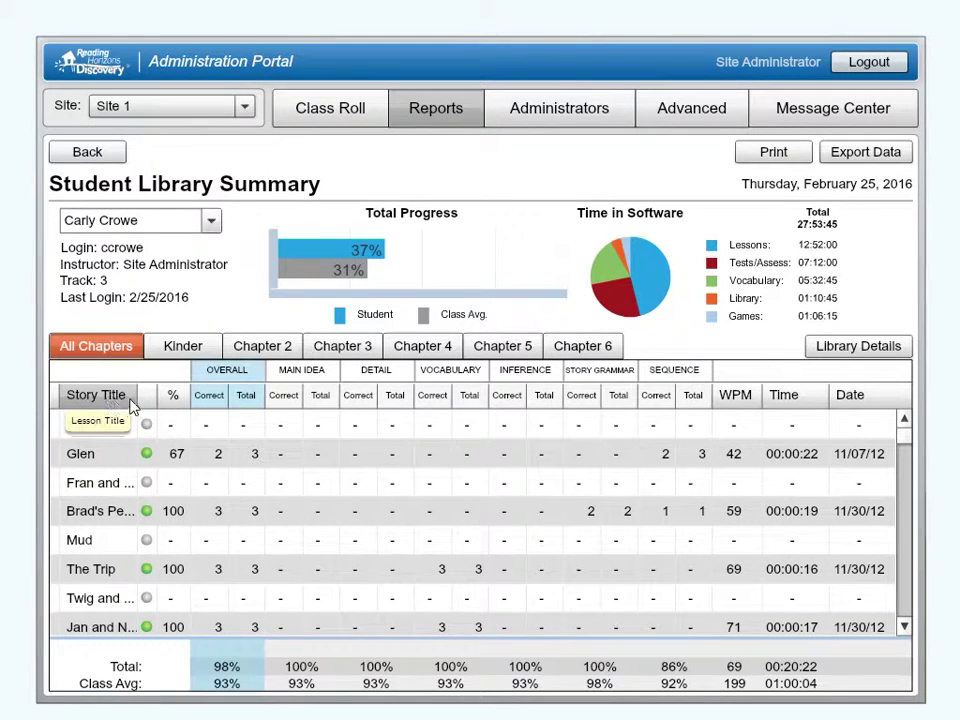
mouse_move(150, 403)
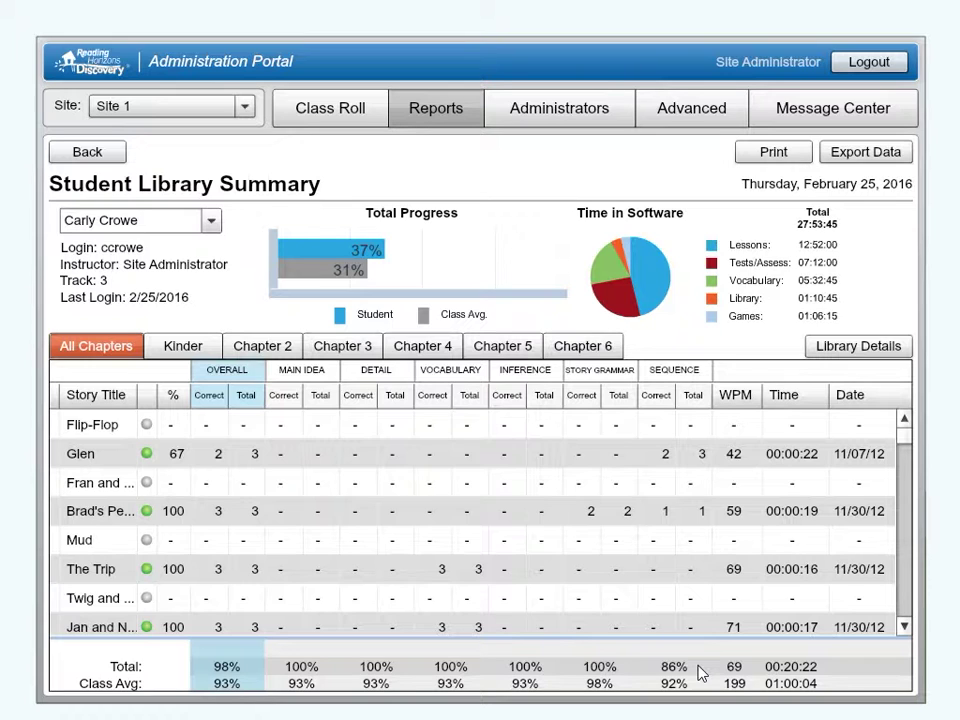
View the Class Library Summary for the story Glen and return to the Student Library Summary.
click(113, 457)
click(113, 457)
click(112, 452)
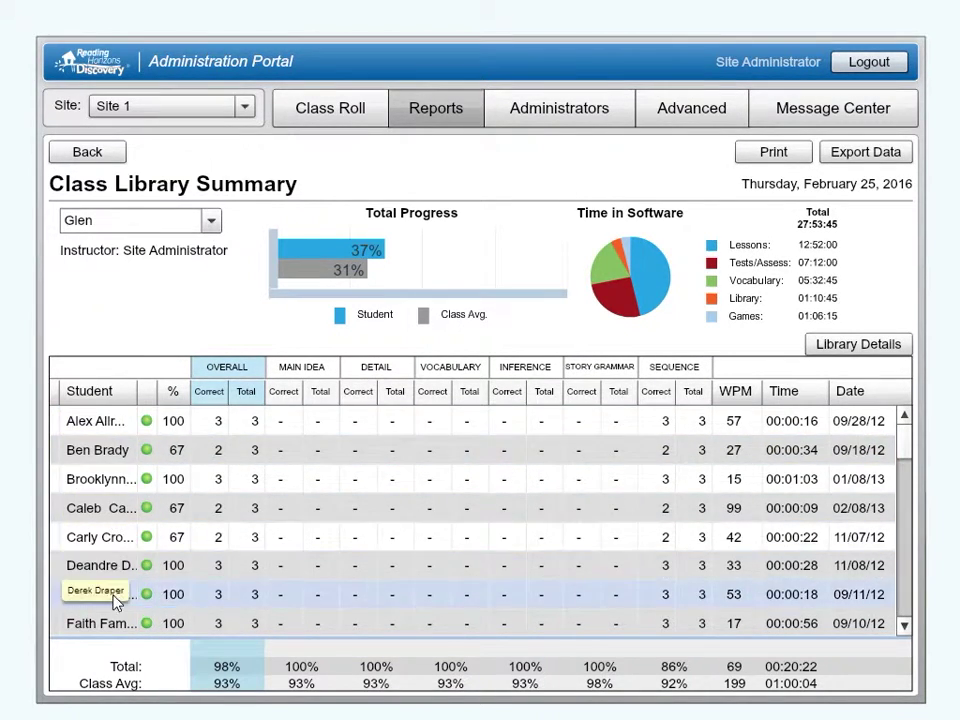
click(118, 158)
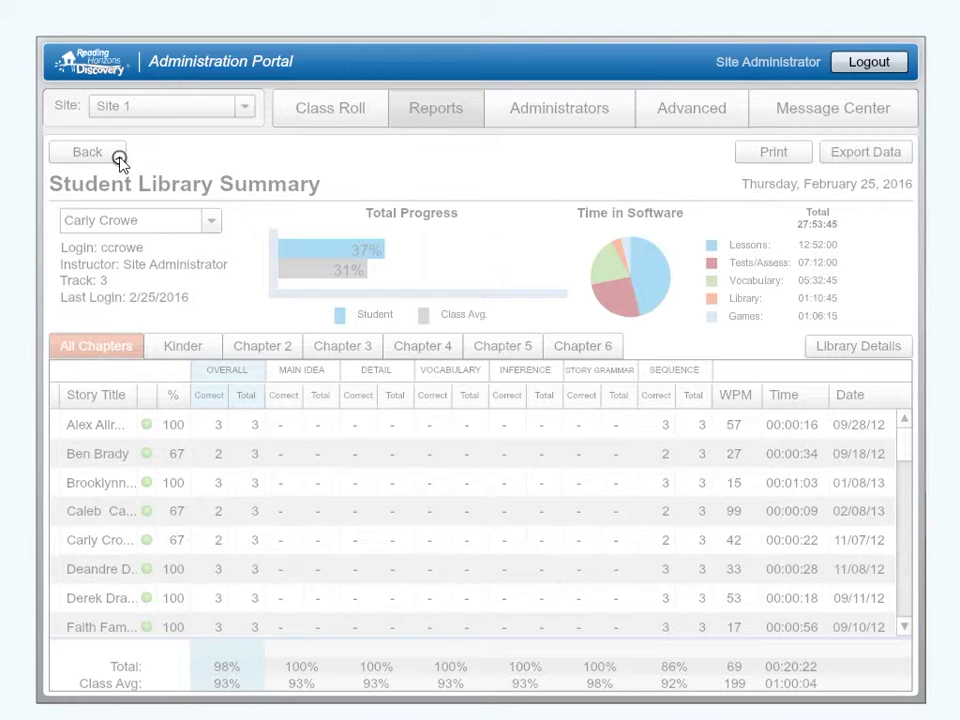
Filter the library stories to Kinder and open the student's individual attempts at the story Glen.
click(172, 352)
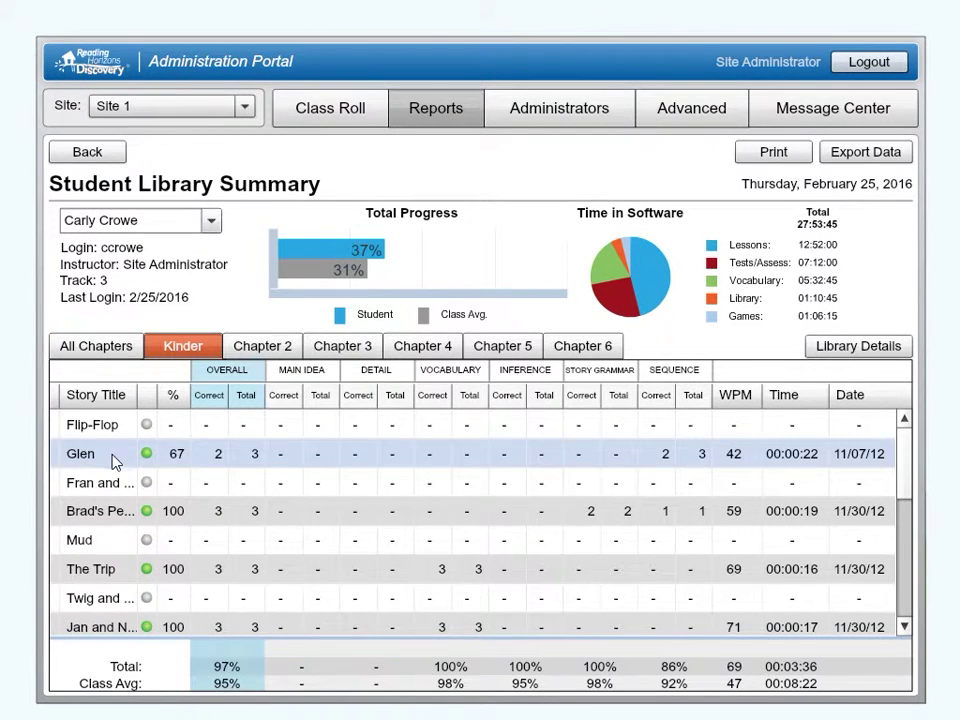
click(54, 456)
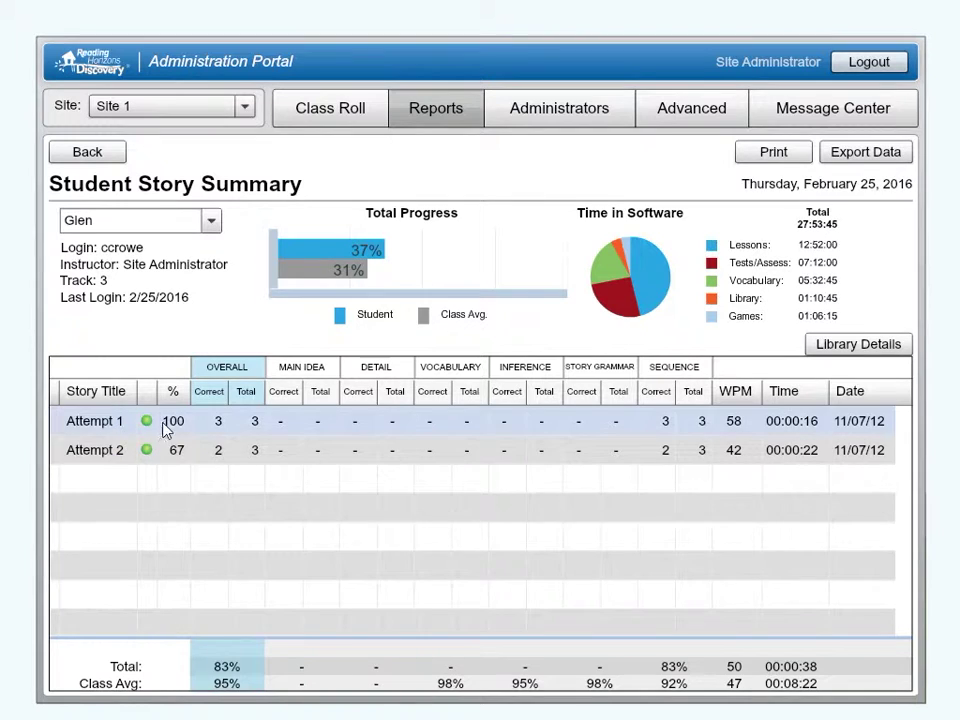